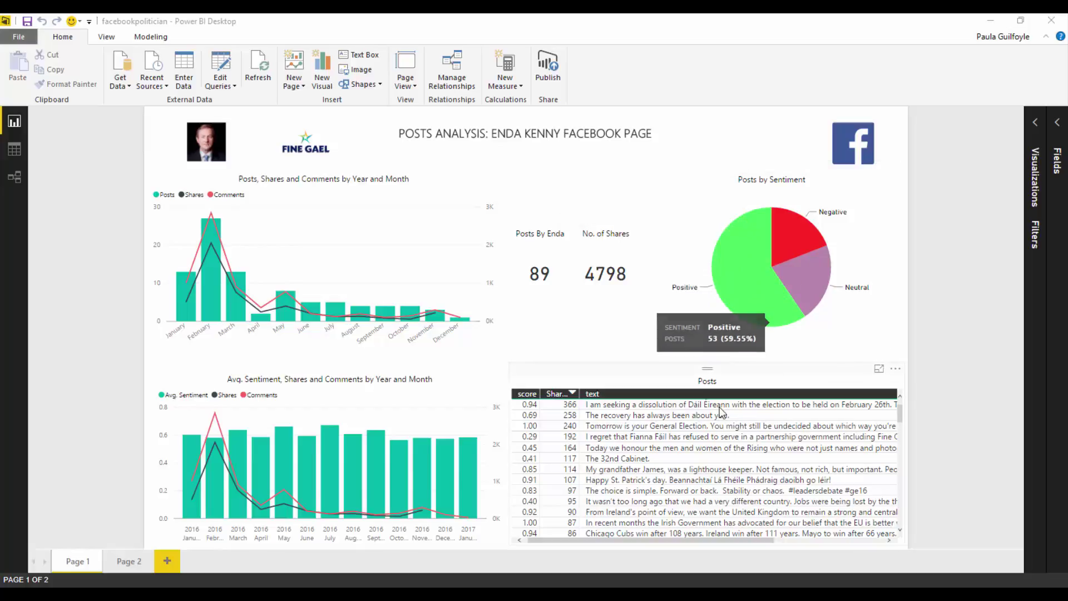
Review the Comments Analysis and Posts Analysis pages, then publish the facebookpolitician report to Power BI Service.
{"action": "left_click", "coordinate": [125, 565]}
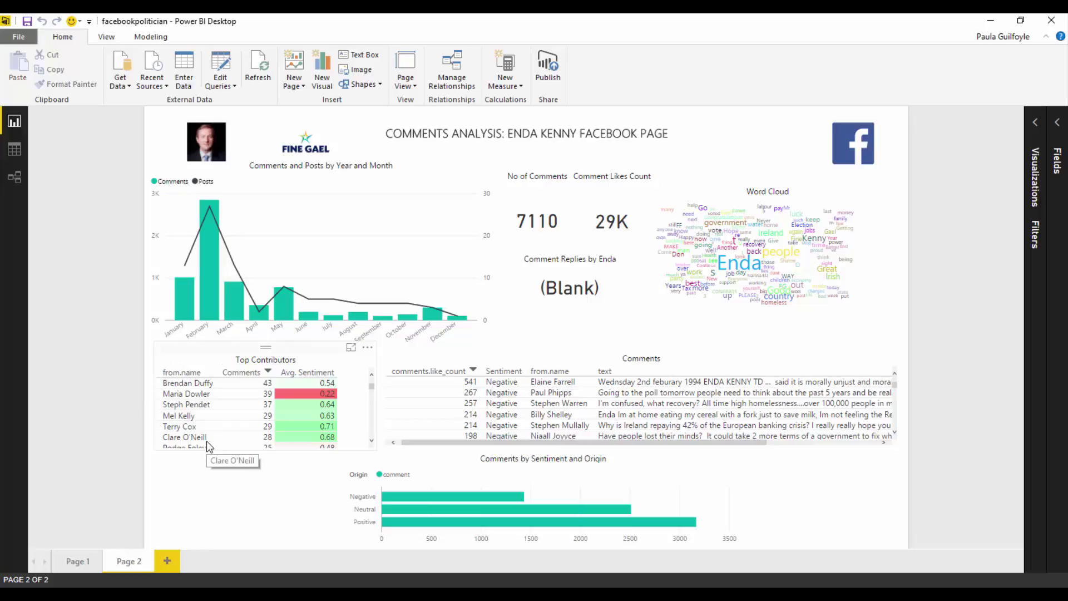
{"action": "left_click", "coordinate": [81, 564]}
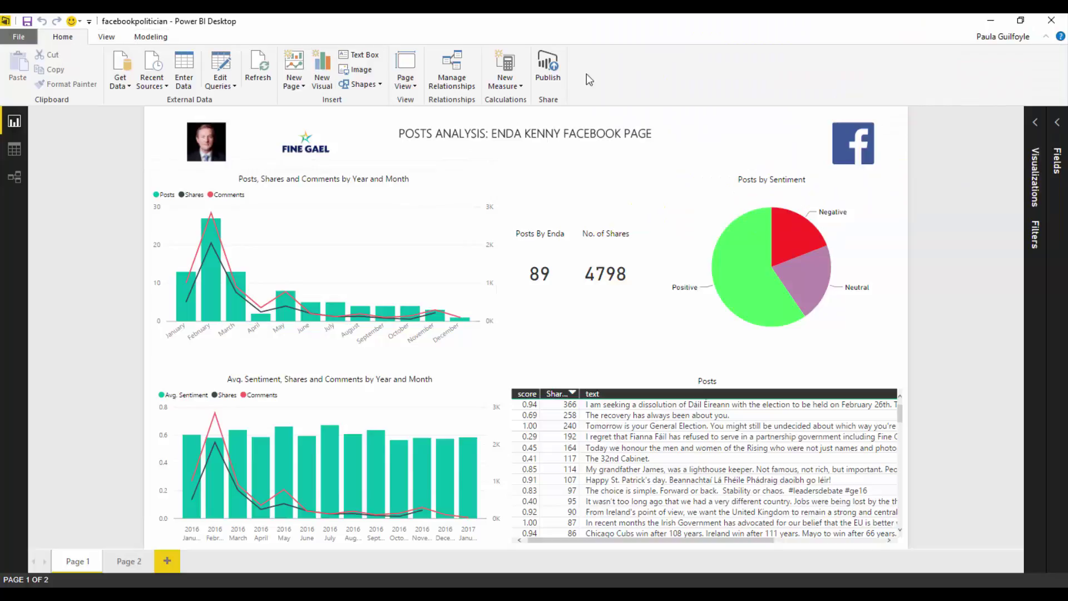
{"action": "left_click", "coordinate": [548, 69]}
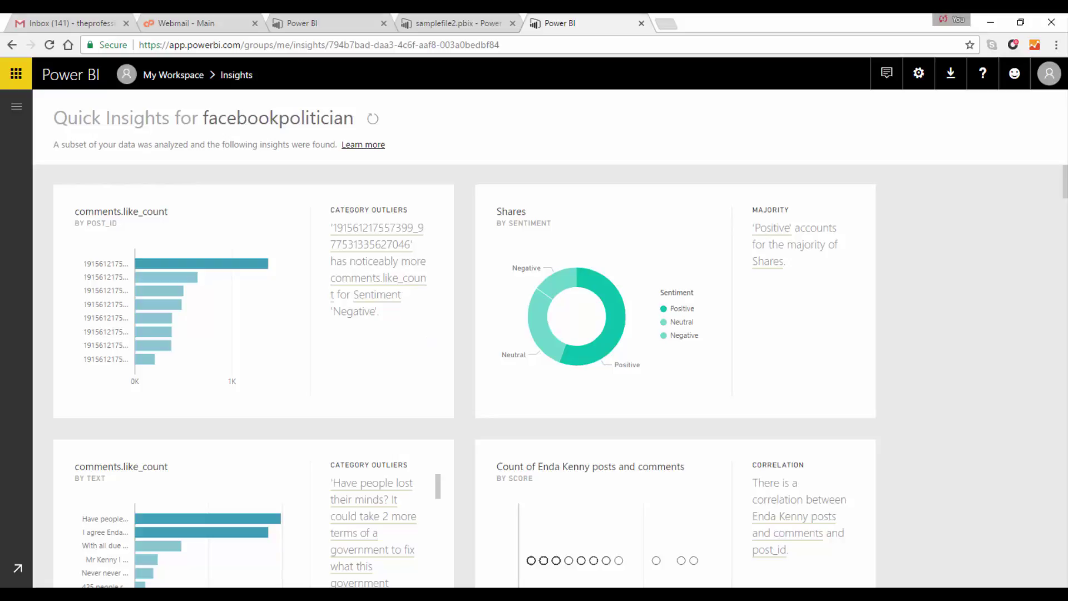
{"action": "left_click_drag", "start_coordinate": [1065, 187], "coordinate": [1067, 167]}
{"action": "left_click_drag", "start_coordinate": [1065, 191], "coordinate": [1064, 256]}
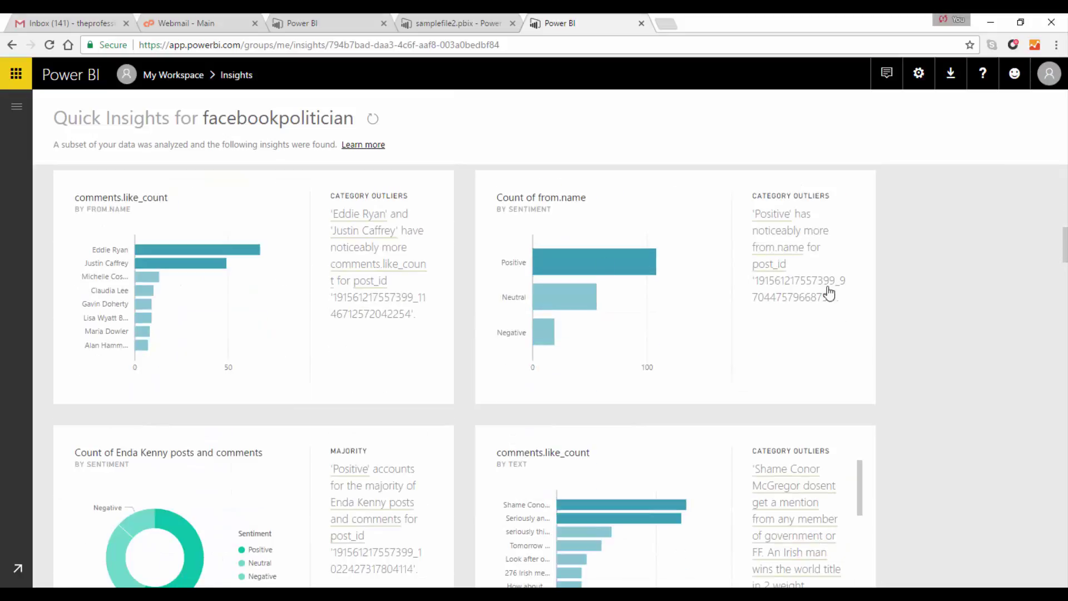
{"action": "mouse_move", "coordinate": [264, 249]}
{"action": "left_click_drag", "start_coordinate": [1065, 245], "coordinate": [1066, 306]}
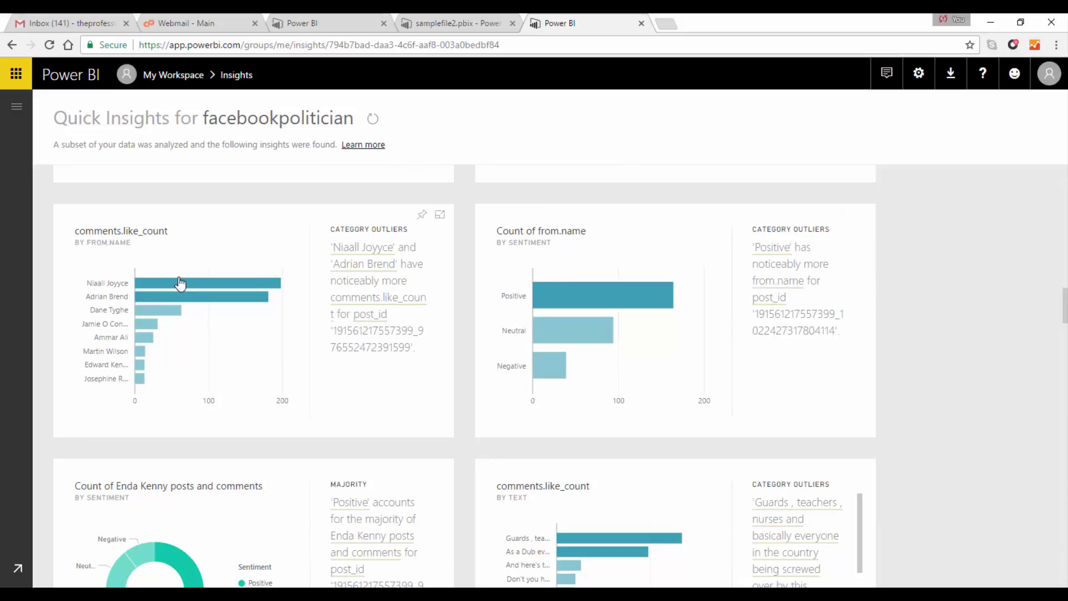
{"action": "mouse_move", "coordinate": [1065, 309]}
{"action": "left_mouse_down"}
{"action": "mouse_move", "coordinate": [1064, 520]}
{"action": "mouse_move", "coordinate": [1065, 207]}
{"action": "mouse_move", "coordinate": [1064, 305]}
{"action": "left_mouse_up"}
{"action": "left_click_drag", "start_coordinate": [1065, 313], "coordinate": [1064, 329]}
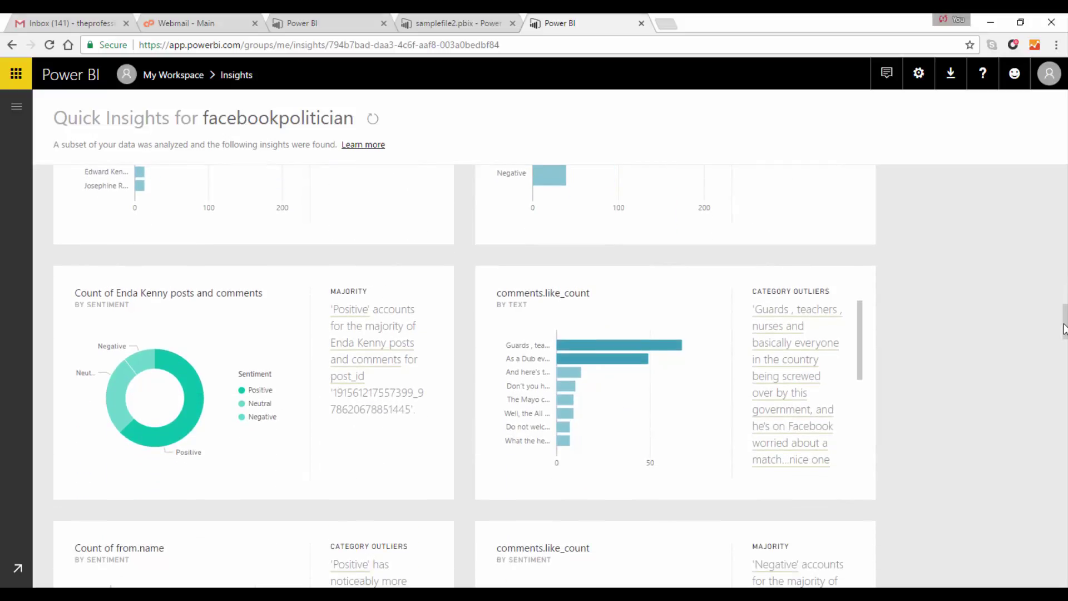
Pin the comments.like_count by text insight to a new dashboard named 'Sample FB'.
{"action": "mouse_move", "coordinate": [676, 383]}
{"action": "left_click", "coordinate": [845, 276]}
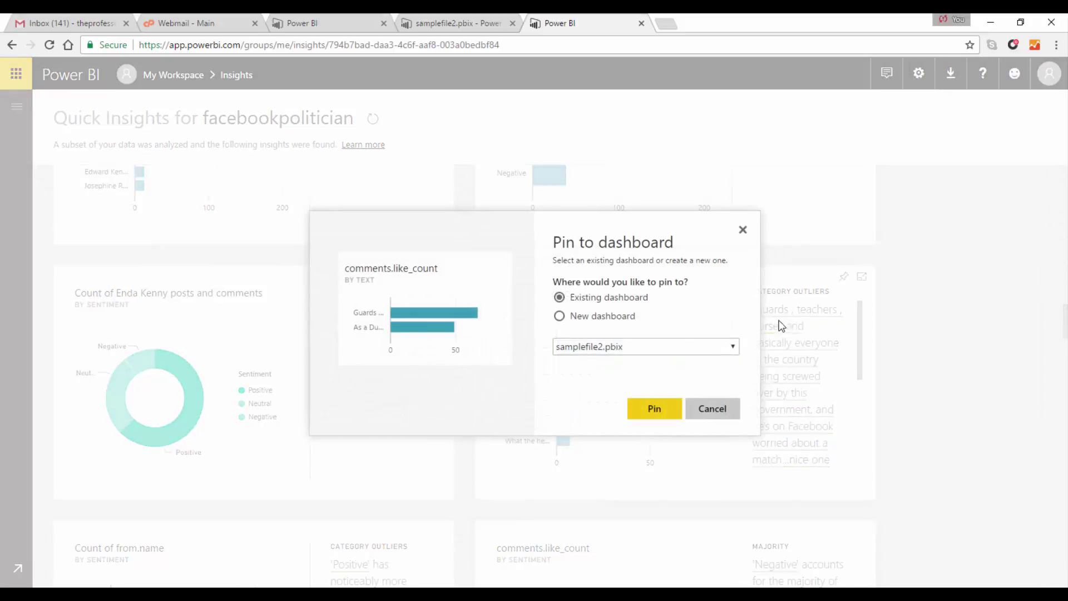
{"action": "left_click", "coordinate": [559, 316]}
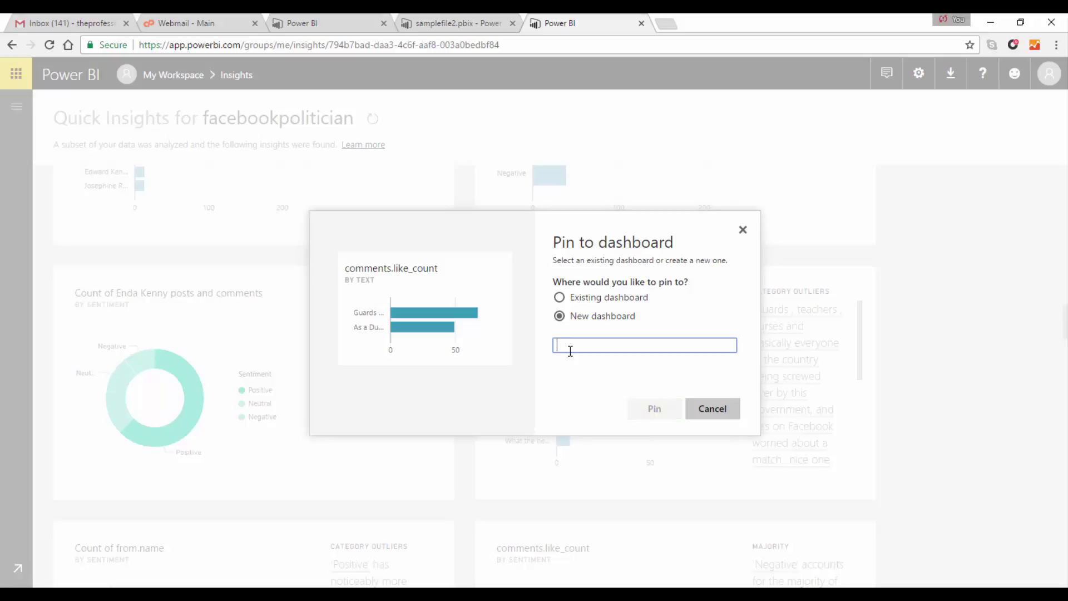
{"action": "type", "text": "S"}
{"action": "type", "text": "ample "}
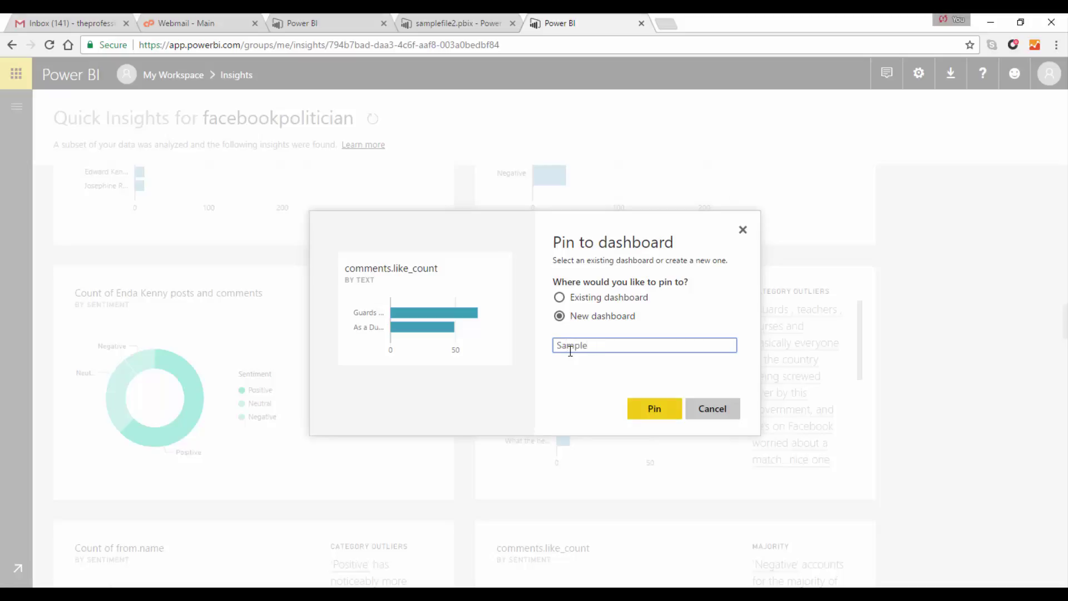
{"action": "type", "text": "FB"}
{"action": "left_click", "coordinate": [661, 410]}
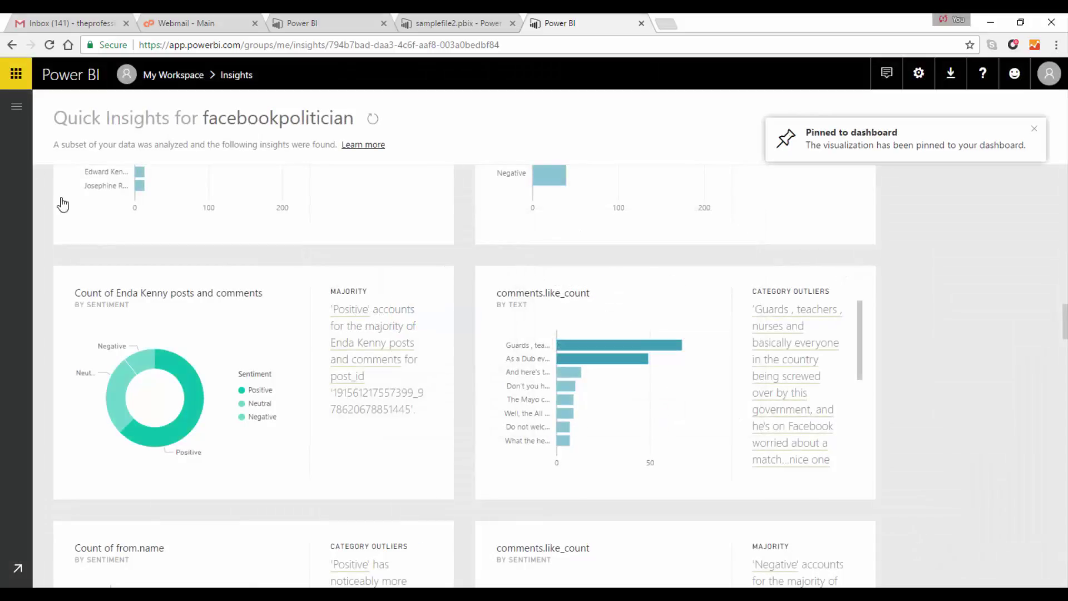
Open the Sample FB dashboard from the navigation pane's Dashboards list.
{"action": "left_click", "coordinate": [17, 107]}
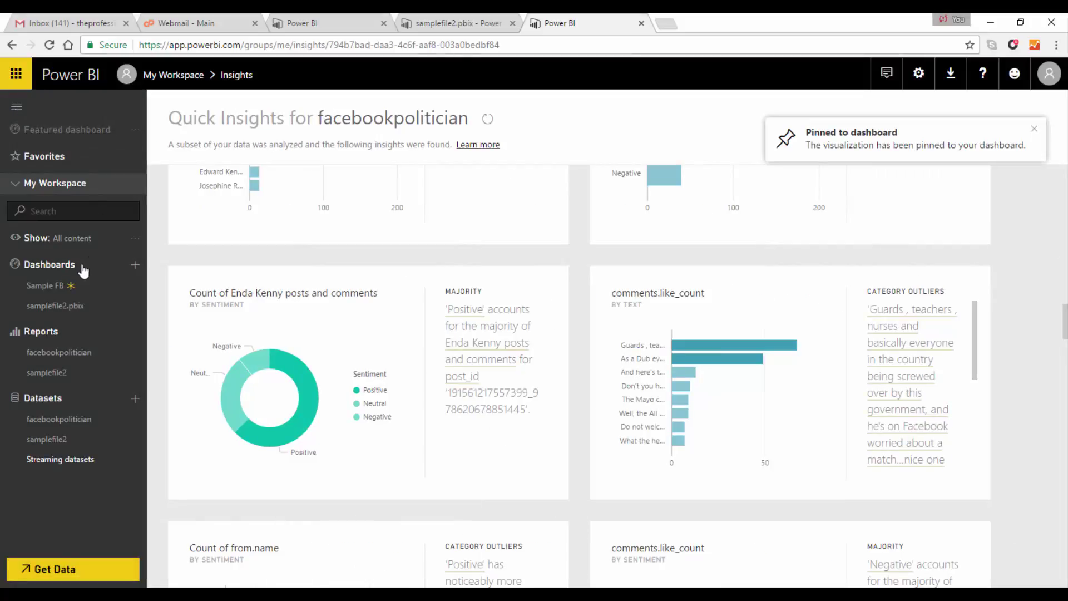
{"action": "left_click", "coordinate": [42, 292]}
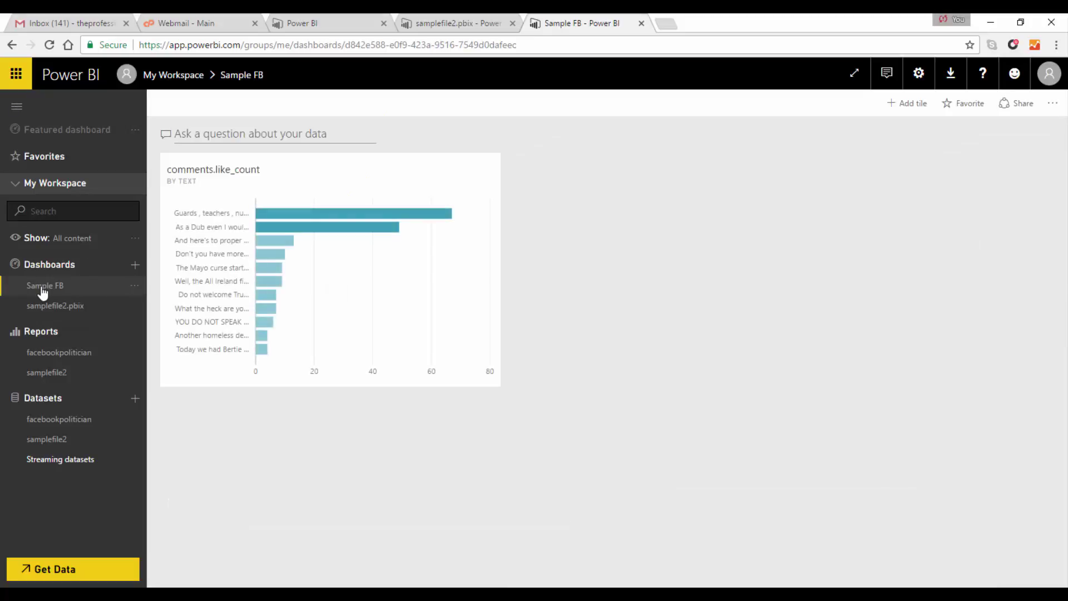
{"action": "mouse_move", "coordinate": [275, 241]}
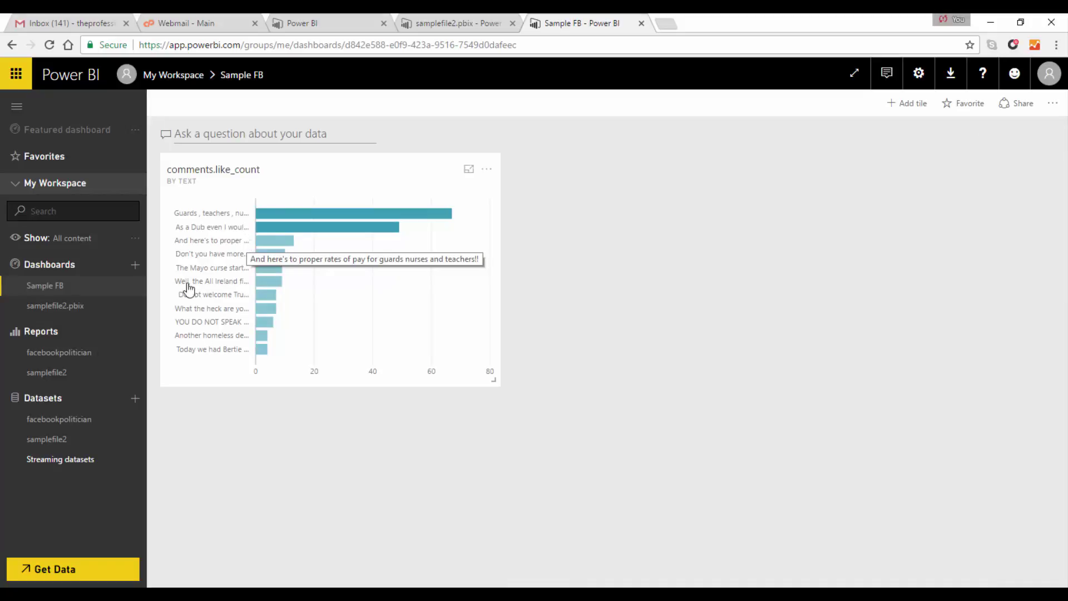
Open the facebookpolitician report from Reports and go to its Posts Analysis page.
{"action": "left_click", "coordinate": [62, 353]}
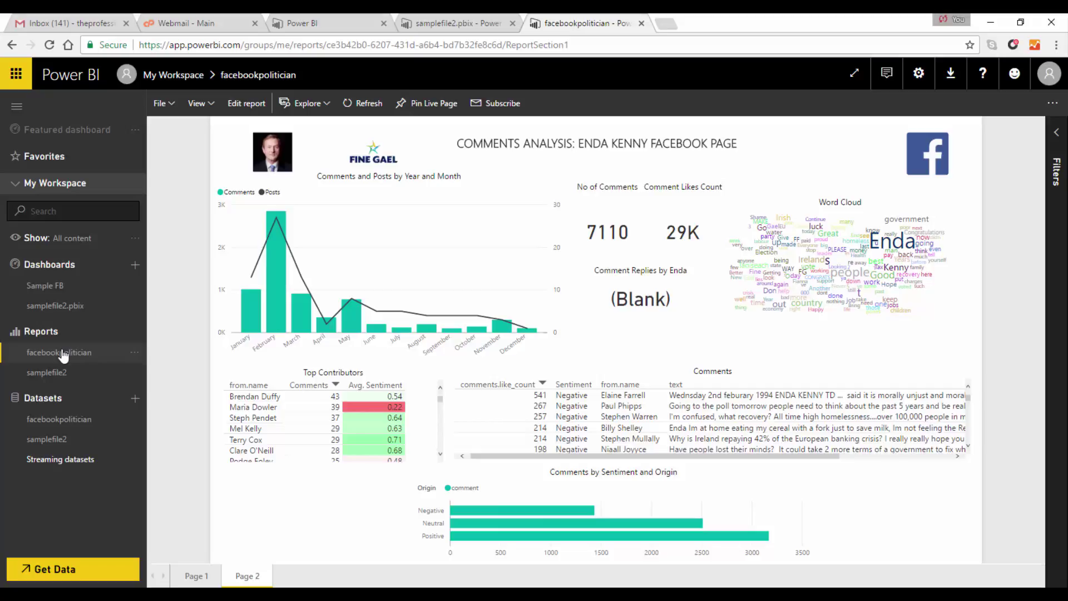
{"action": "left_click", "coordinate": [199, 579]}
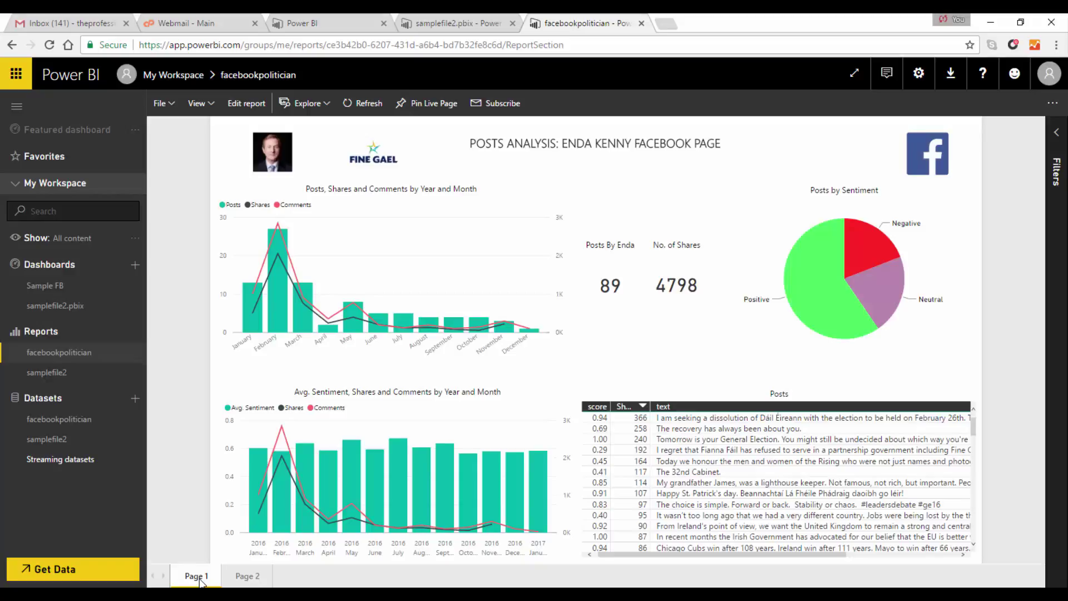
Pin the Posts by Sentiment pie chart, then the Posts table, to the existing Sample FB dashboard.
{"action": "mouse_move", "coordinate": [843, 275]}
{"action": "left_click", "coordinate": [928, 180]}
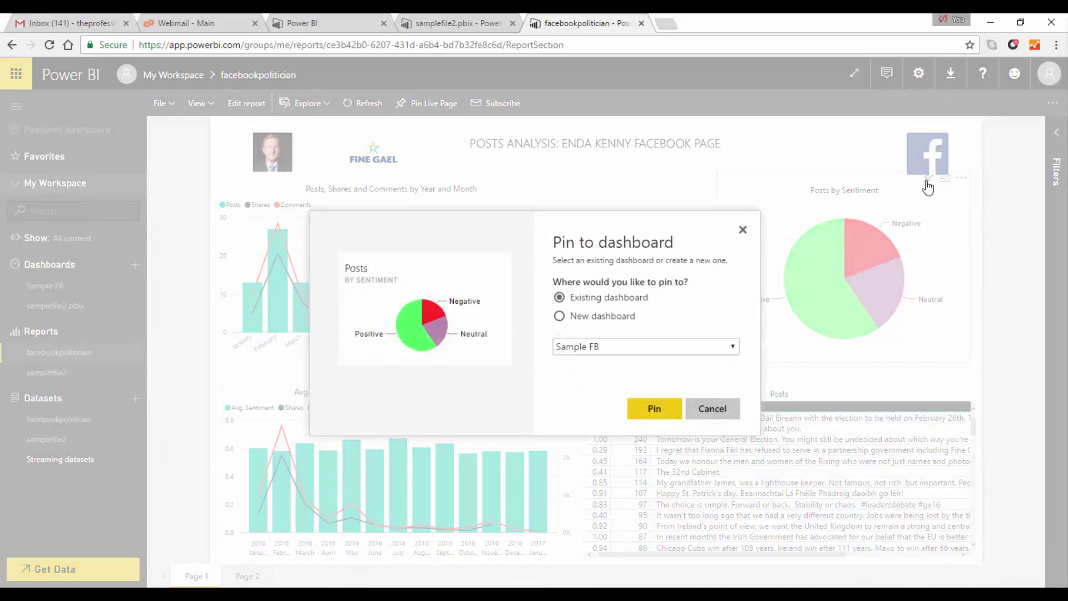
{"action": "left_click", "coordinate": [730, 349]}
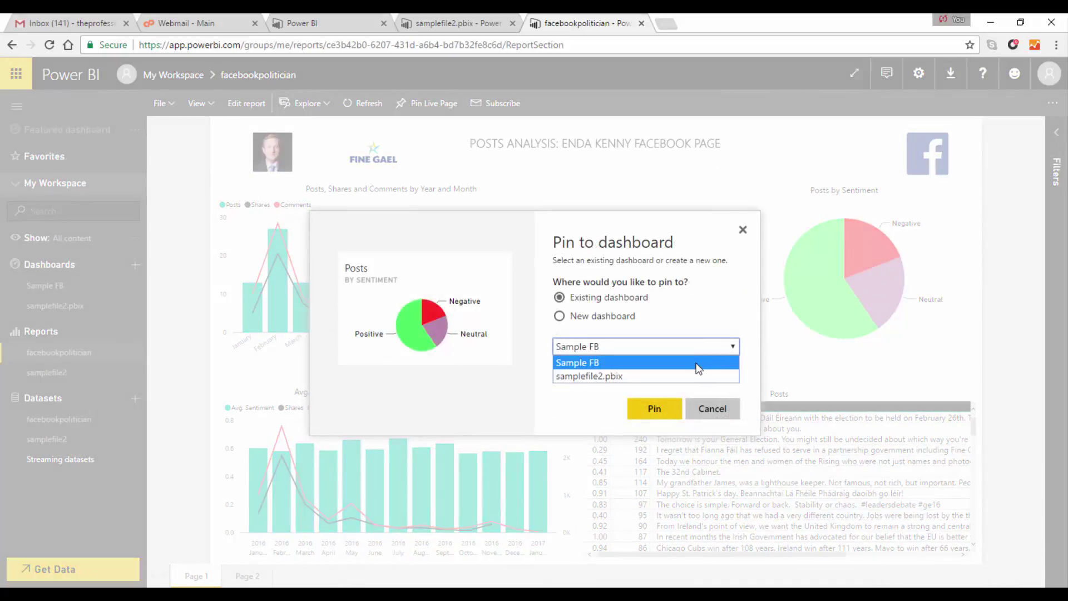
{"action": "left_click", "coordinate": [696, 363]}
{"action": "left_click", "coordinate": [666, 412]}
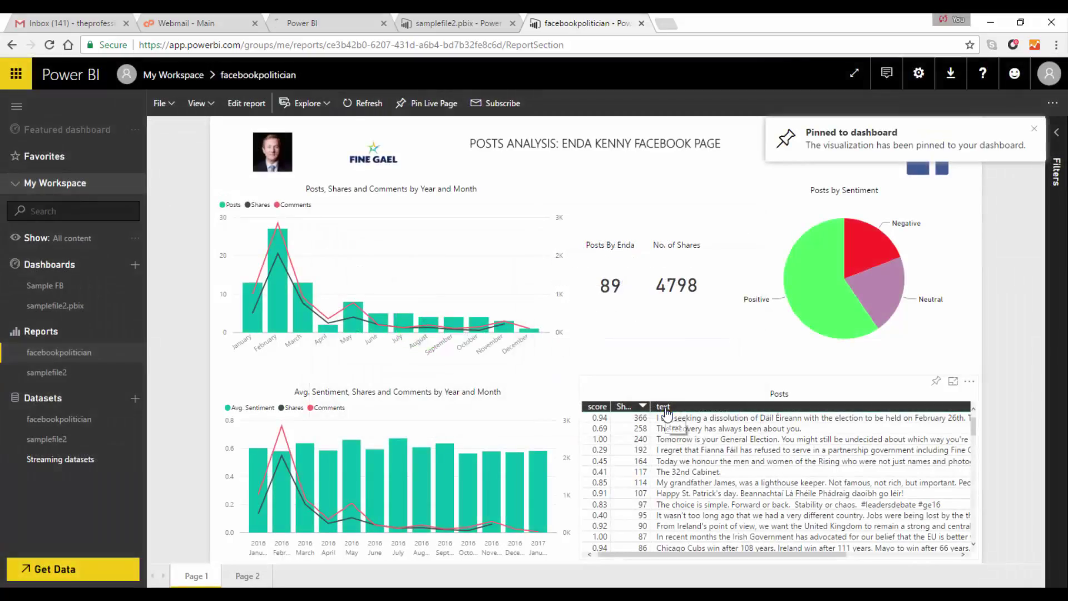
{"action": "left_click", "coordinate": [938, 383]}
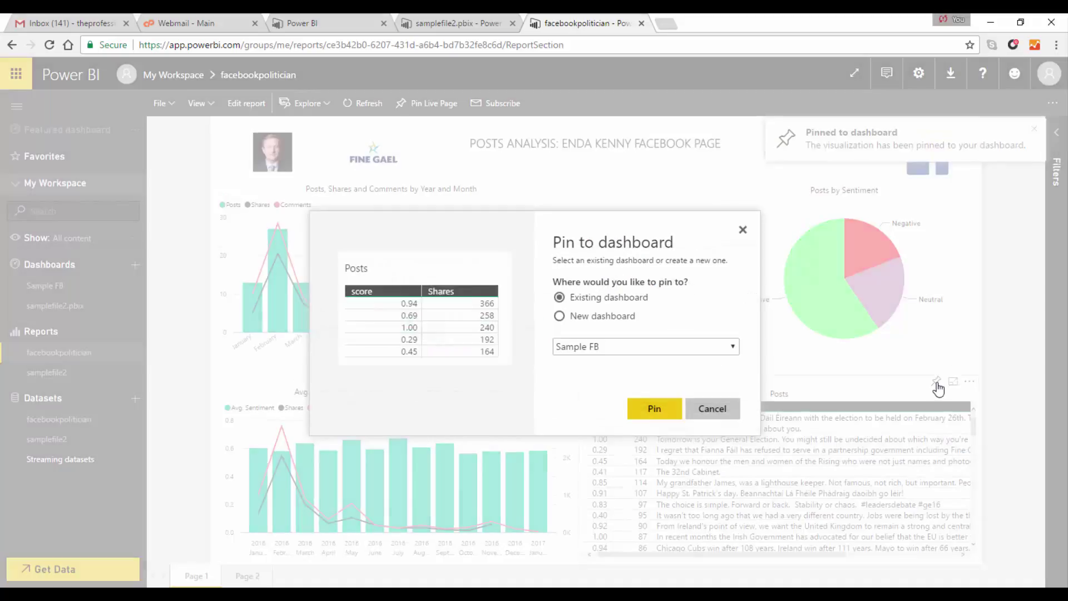
{"action": "left_click", "coordinate": [656, 416]}
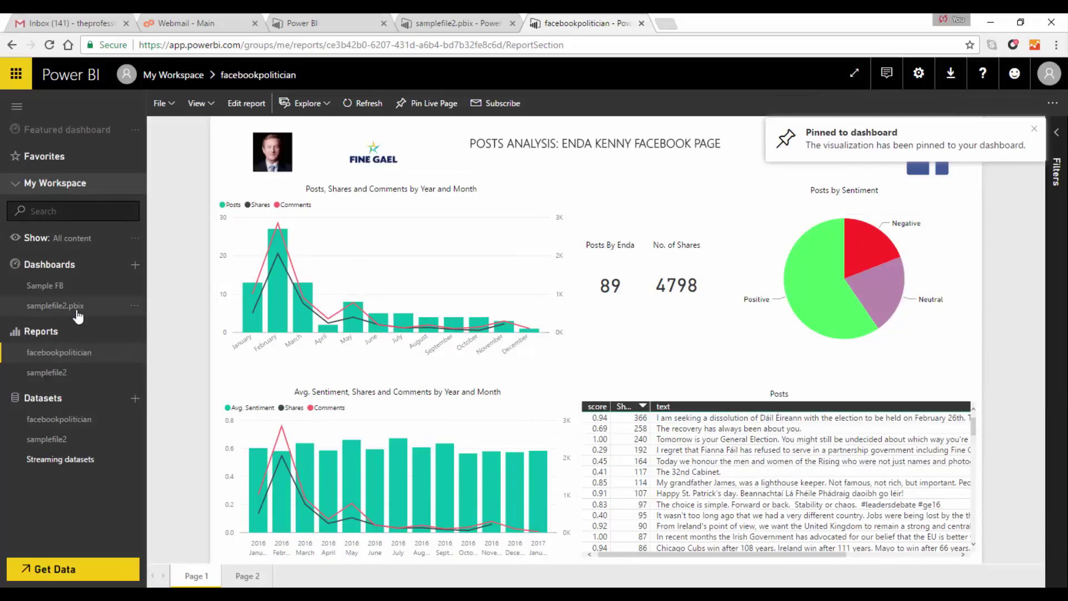
Open Sample FB to check its three tiles: comment like-counts, sentiment pie, Posts table.
{"action": "left_click", "coordinate": [59, 287]}
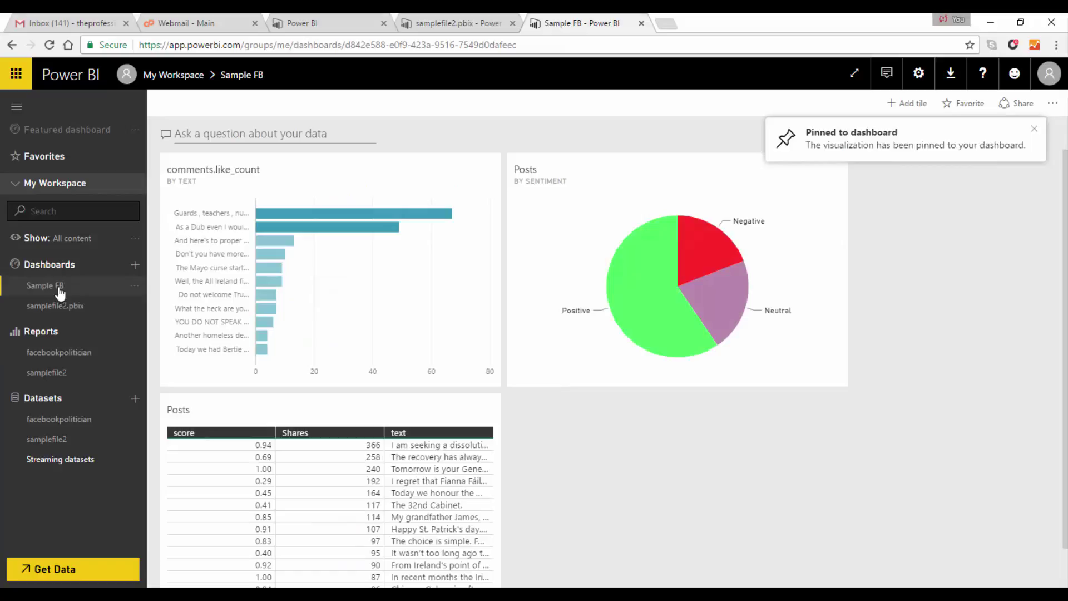